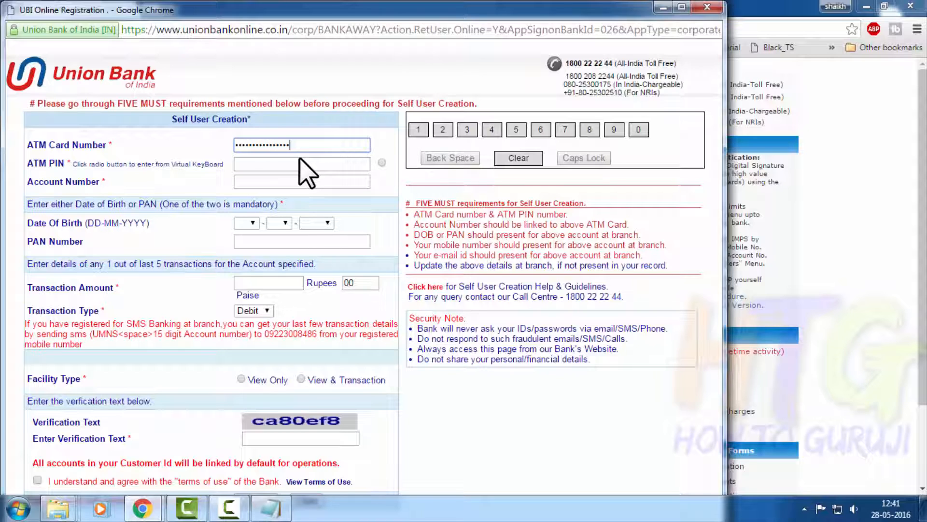
# Step: Enter the ATM PIN with the virtual keyboard and fill in the account number on the Self User Creation form
pyautogui.click(381, 162)
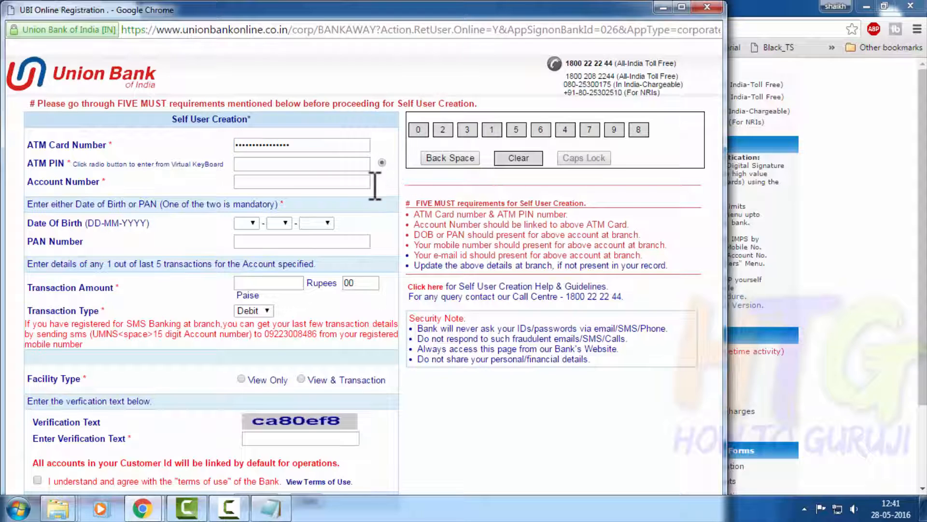
pyautogui.click(541, 131)
pyautogui.click(416, 130)
pyautogui.click(613, 131)
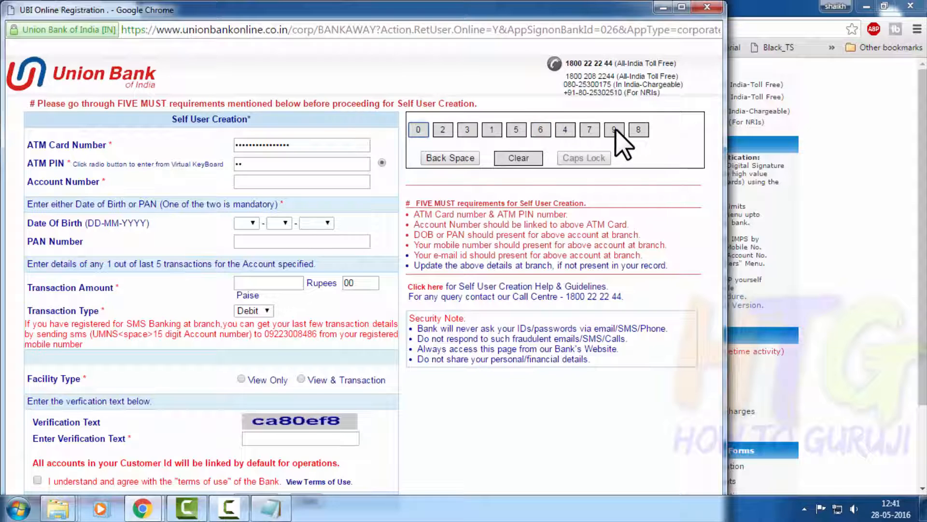
pyautogui.click(588, 132)
pyautogui.click(341, 180)
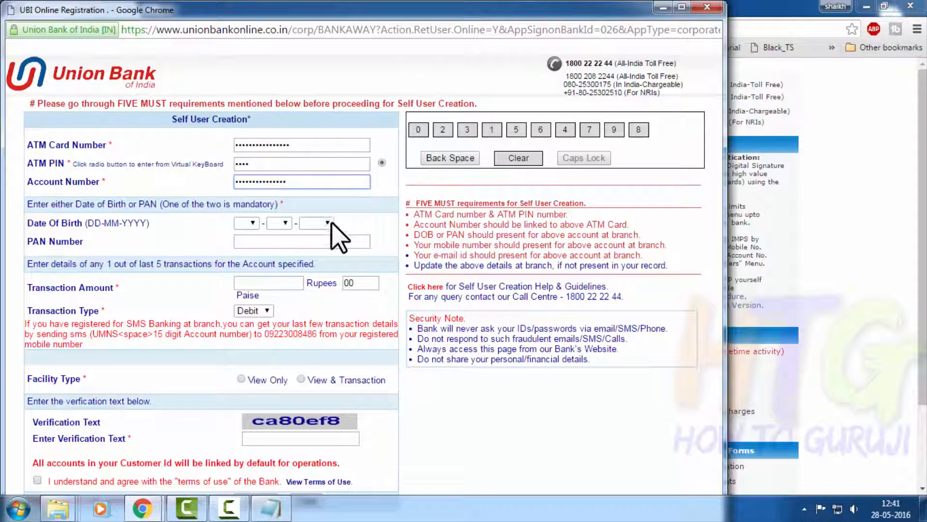
# Step: Fill in the account holder's full date of birth and PAN number on the registration form
pyautogui.click(247, 223)
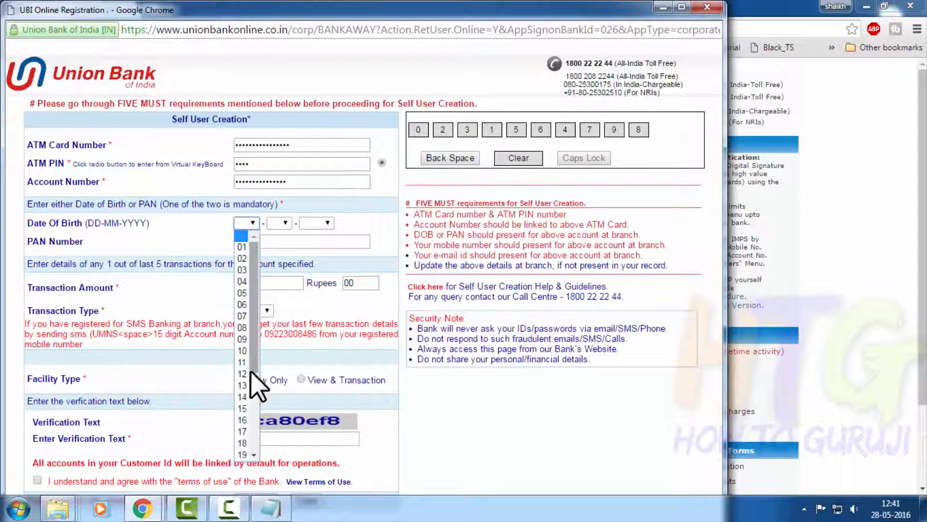
pyautogui.scroll(-4, 247, 428)
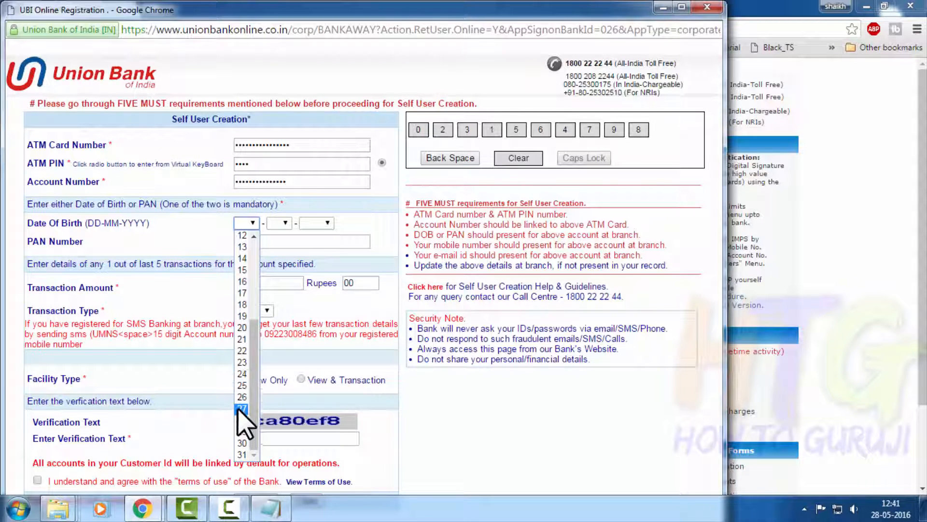
pyautogui.click(245, 422)
pyautogui.click(284, 223)
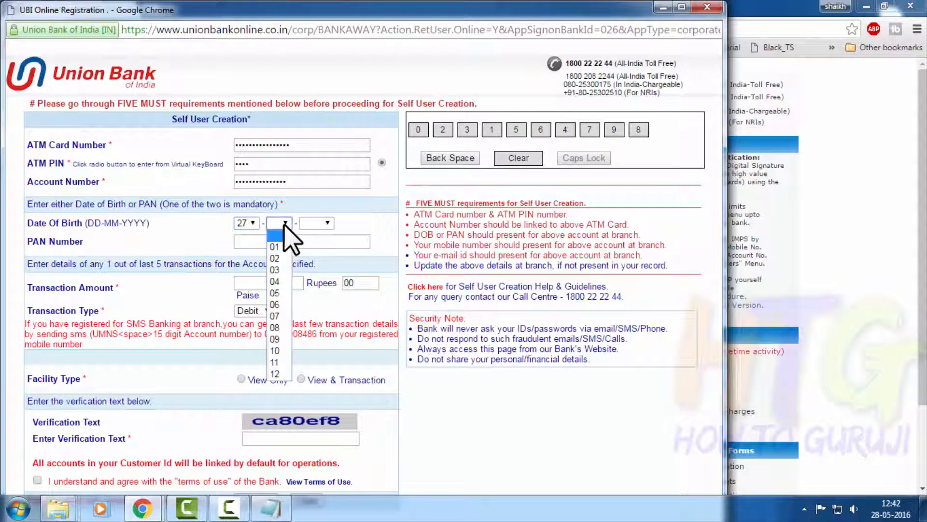
pyautogui.click(280, 328)
pyautogui.click(321, 224)
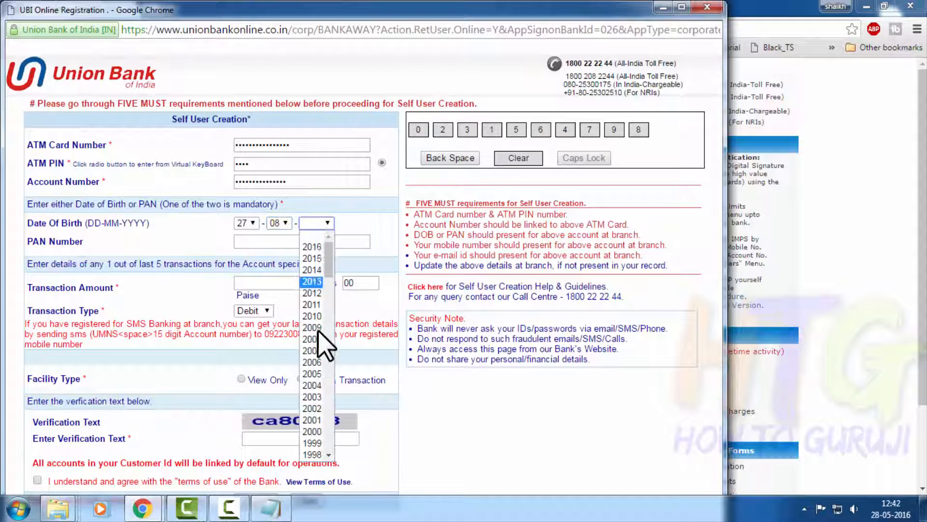
pyautogui.scroll(-7, 319, 358)
pyautogui.scroll(8, 320, 295)
pyautogui.scroll(-4, 321, 331)
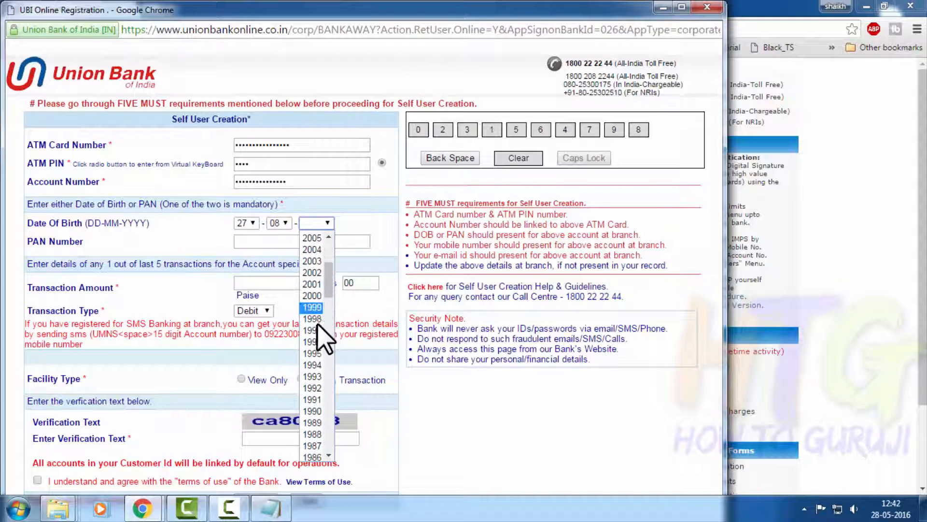
pyautogui.click(316, 365)
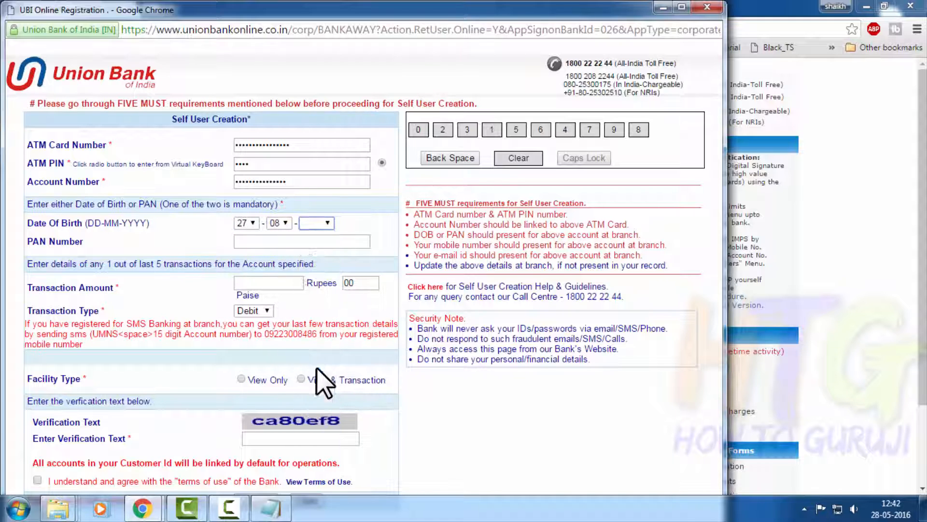
pyautogui.click(297, 241)
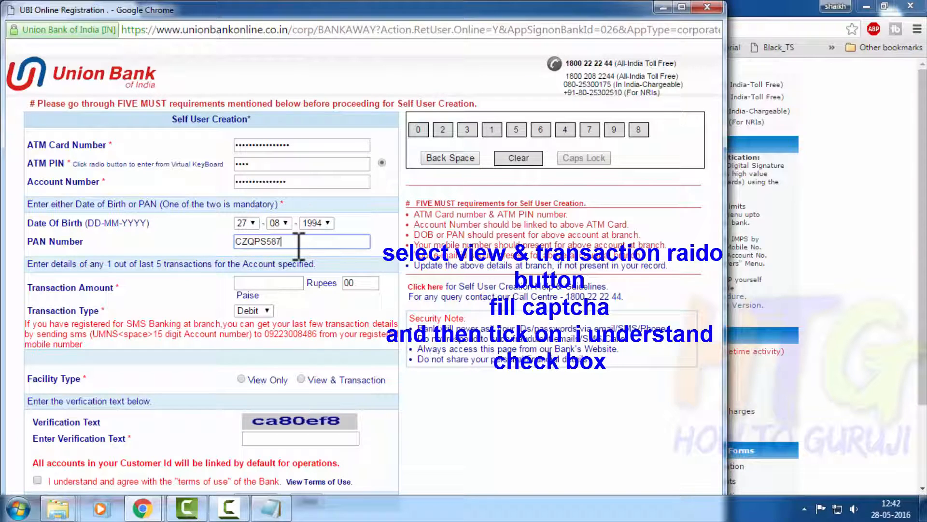
# Step: Enter a recent transaction of 4000 rupees with type Credit, and choose View & Transaction as the facility type
pyautogui.click(271, 284)
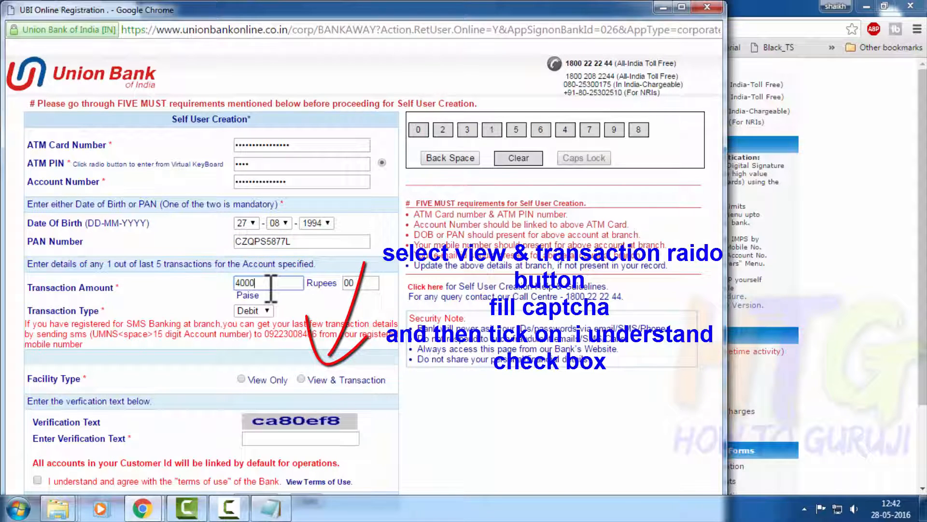
pyautogui.click(252, 310)
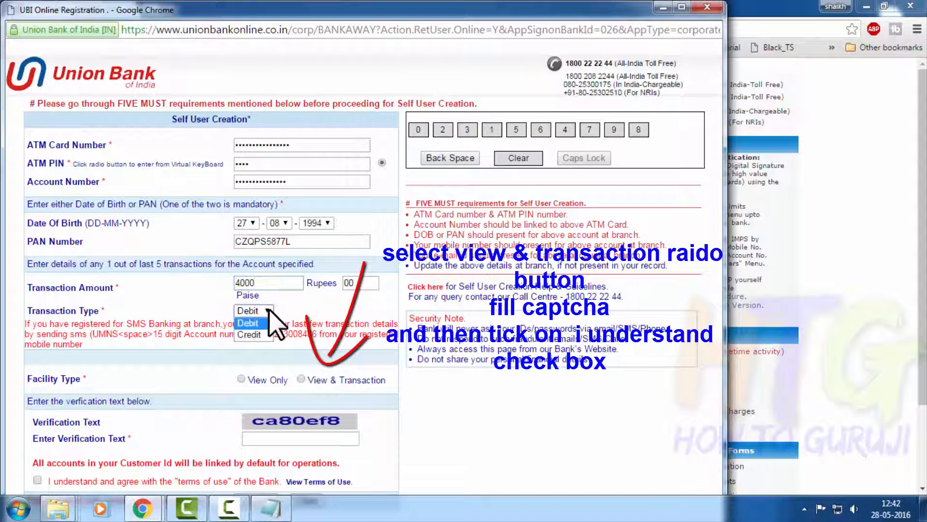
pyautogui.click(256, 332)
pyautogui.click(301, 379)
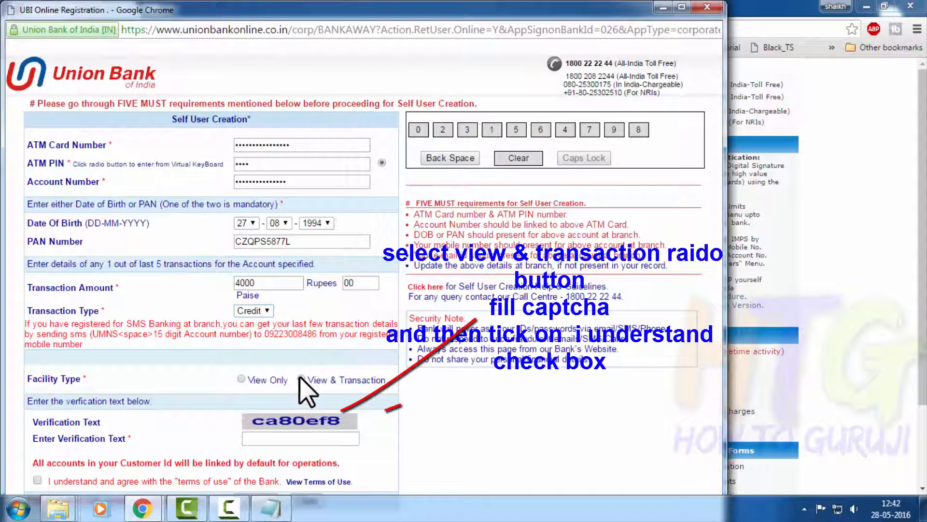
# Step: Fill in the displayed verification text, accept the terms of use and submit the Self User Creation form
pyautogui.click(352, 440)
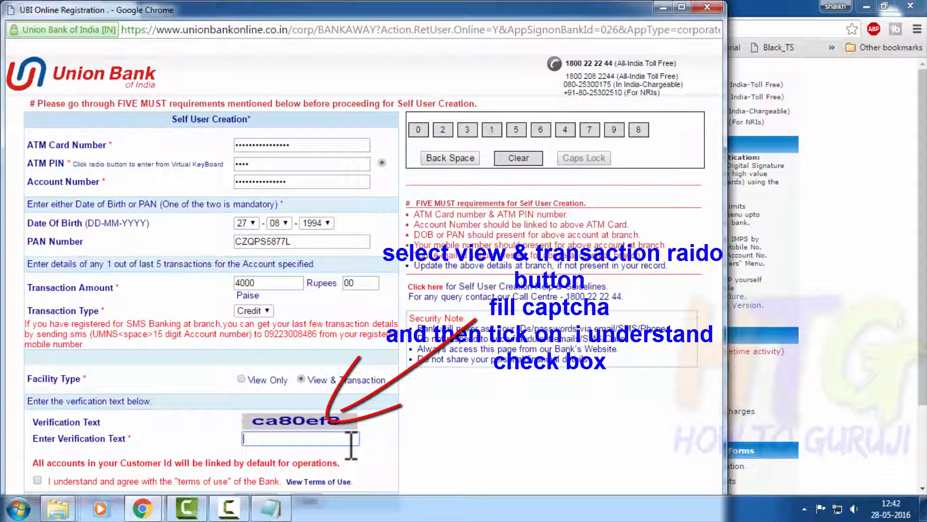
pyautogui.write('ca80')
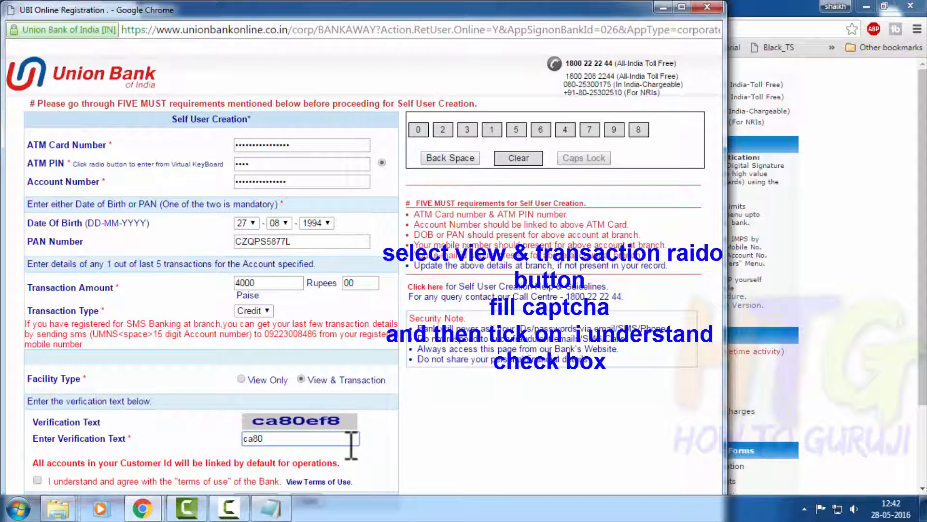
pyautogui.write('ef8')
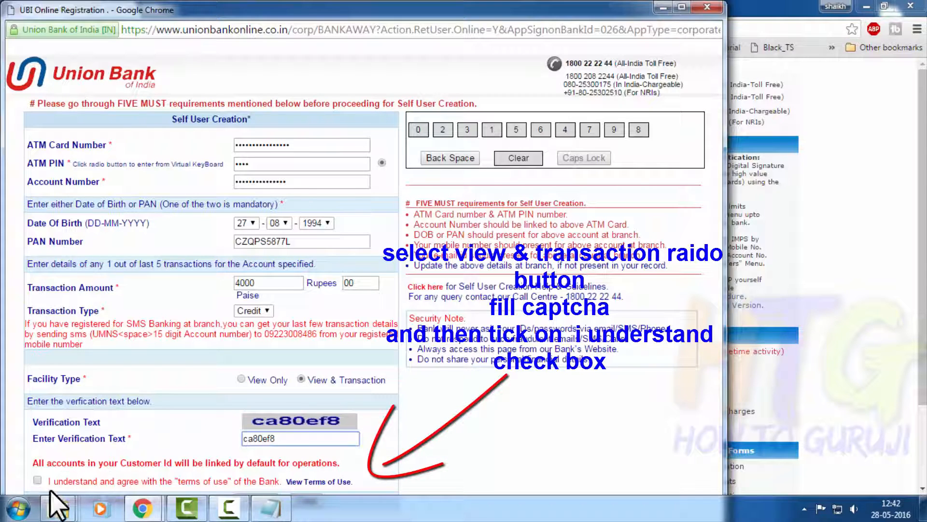
pyautogui.click(37, 479)
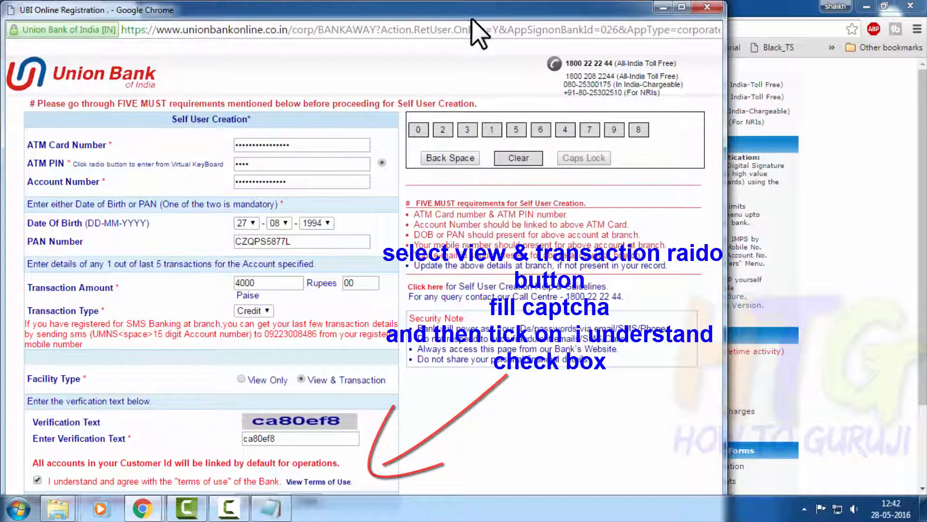
pyautogui.moveTo(473, 18); pyautogui.dragTo(570, 1)
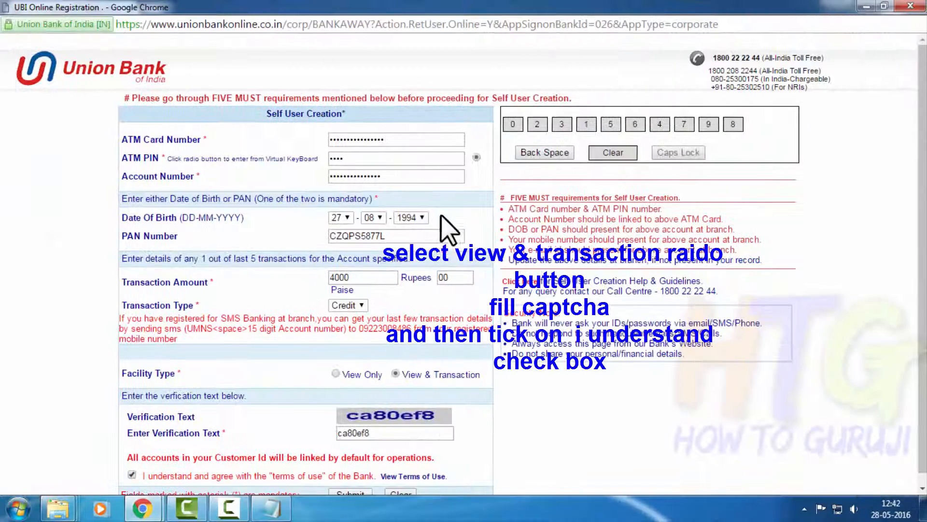
pyautogui.click(356, 492)
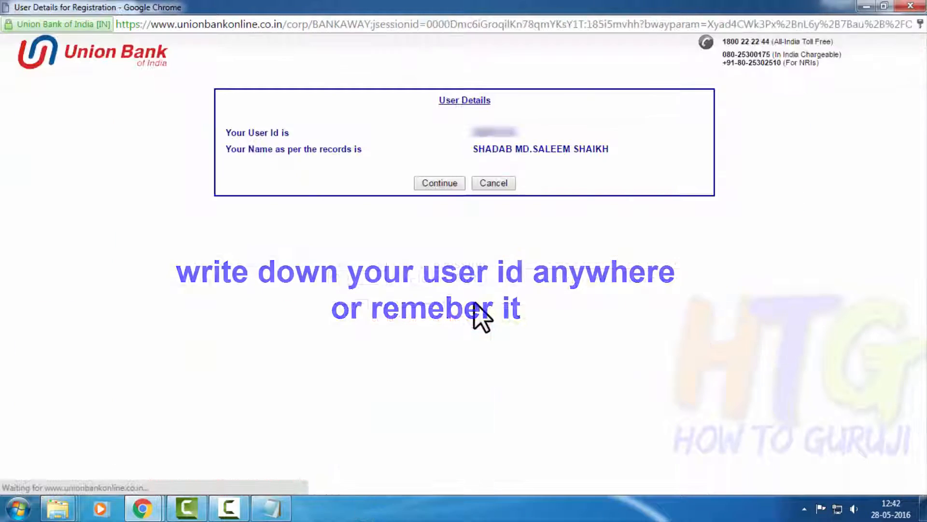
# Step: Highlight the assigned user ID in the user details and continue to the password setup
pyautogui.moveTo(472, 133); pyautogui.dragTo(542, 135)
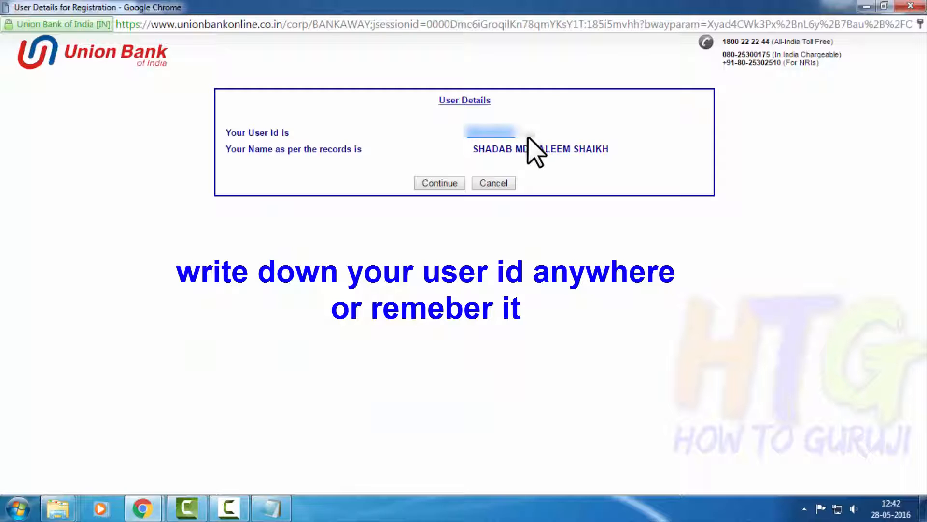
pyautogui.click(443, 183)
# Step: Set and confirm the login password and the transaction password, submit them and dismiss the sign-off message
pyautogui.click(450, 217)
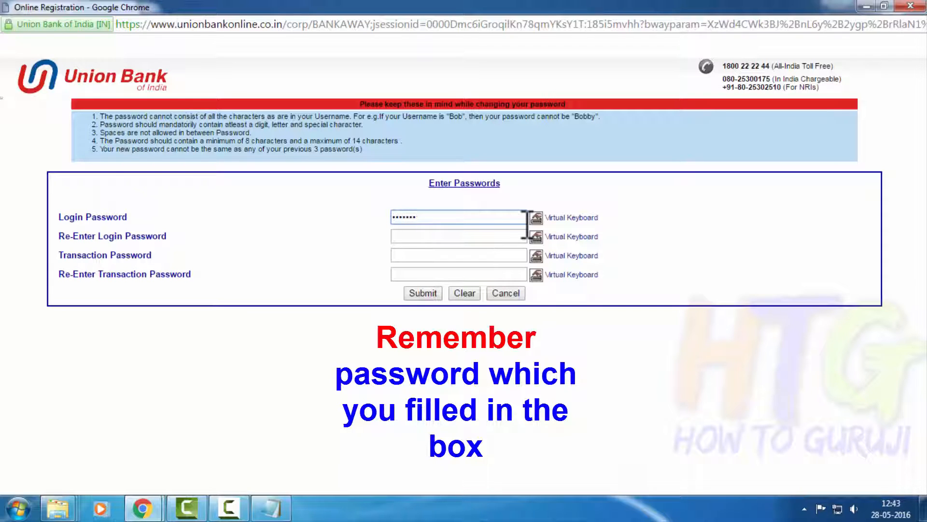
pyautogui.click(452, 236)
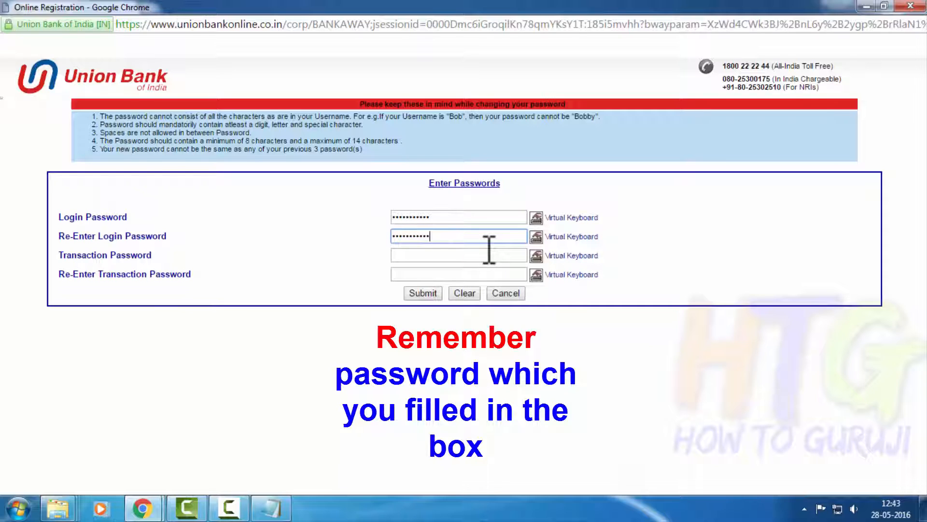
pyautogui.click(505, 256)
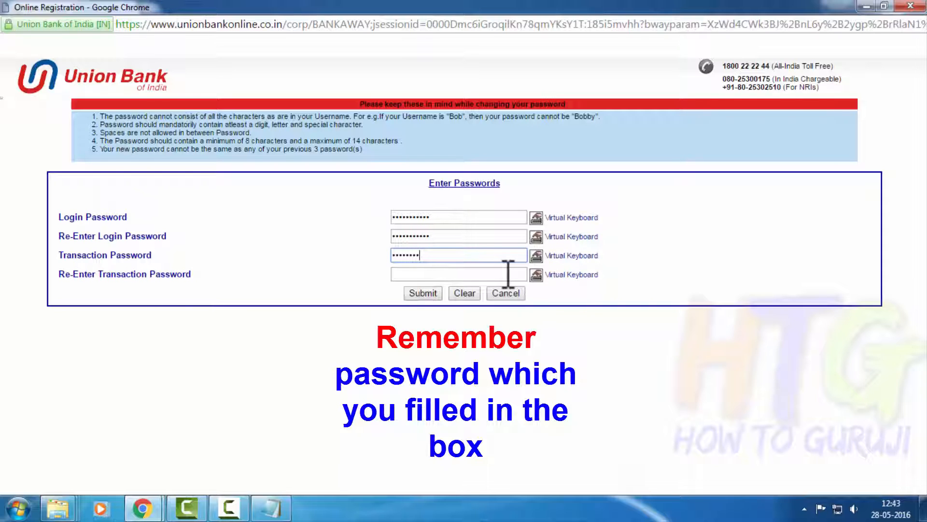
pyautogui.click(508, 274)
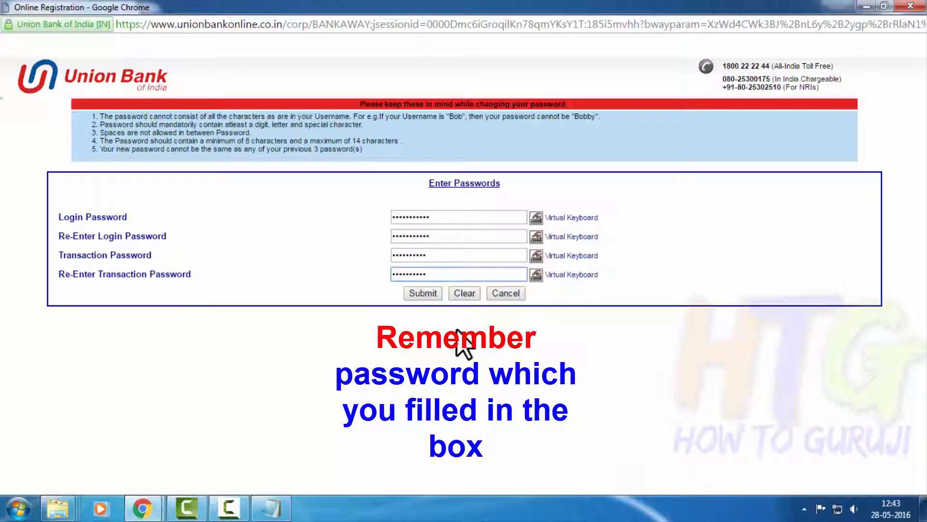
pyautogui.click(417, 293)
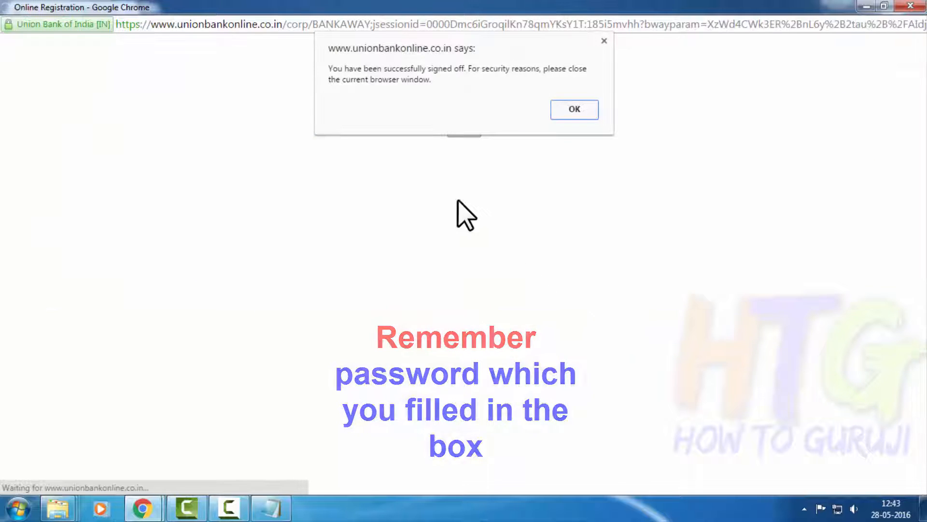
pyautogui.click(572, 111)
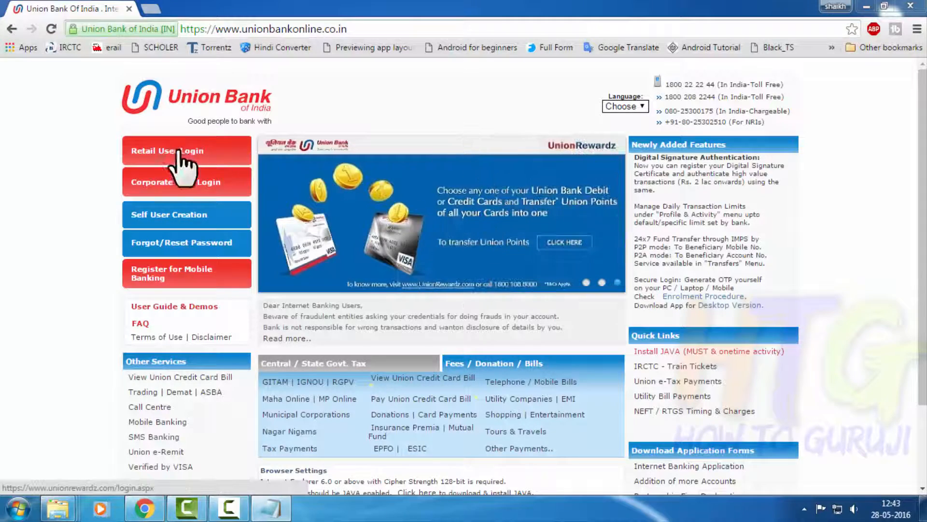
# Step: Open the Retail User Login and sign in with the user ID and login password
pyautogui.click(145, 154)
pyautogui.click(333, 373)
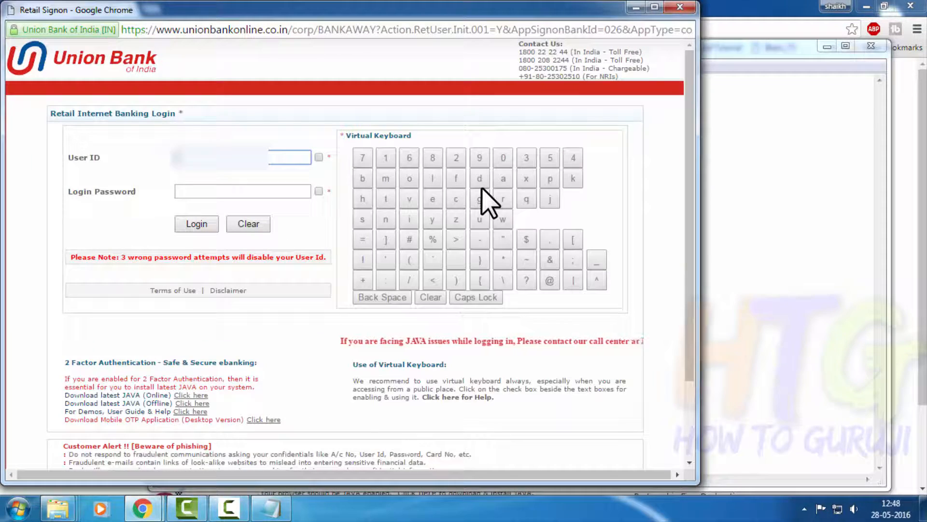
pyautogui.hotkey('ctrl', 'v')
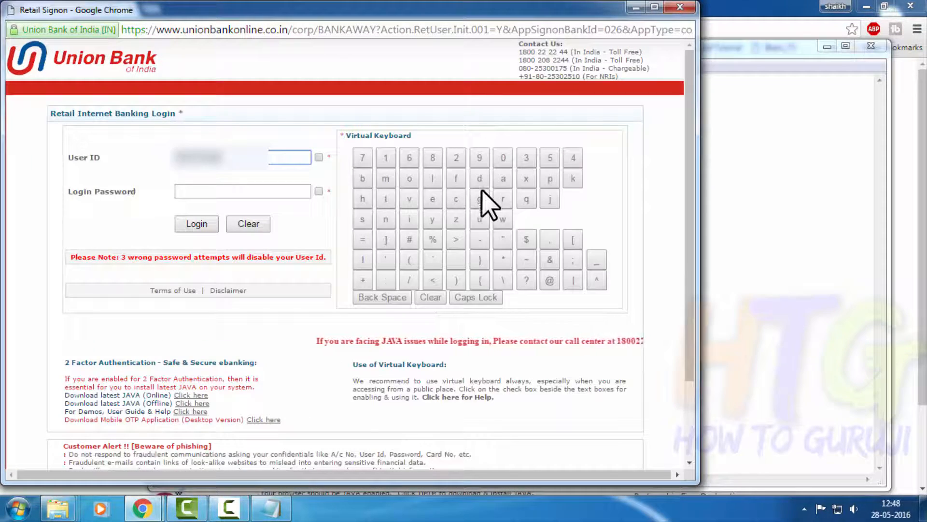
pyautogui.click(215, 197)
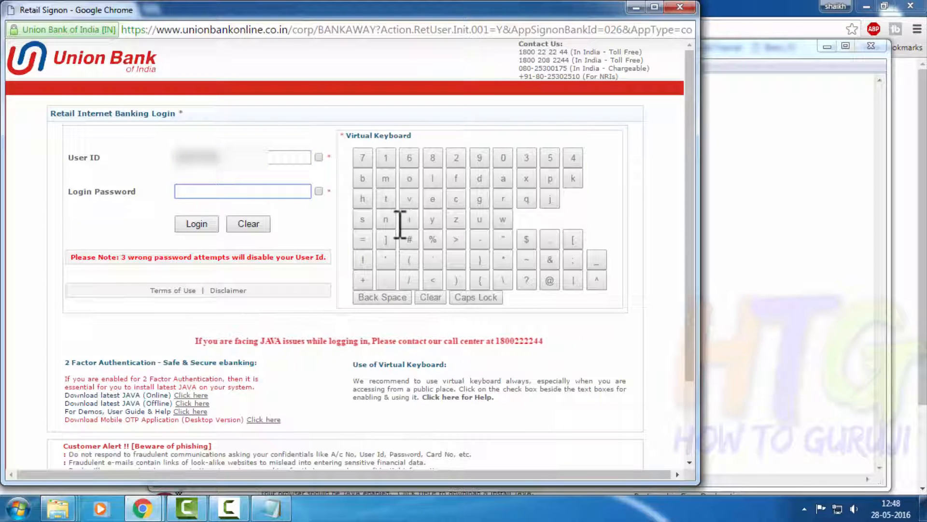
pyautogui.write('******')
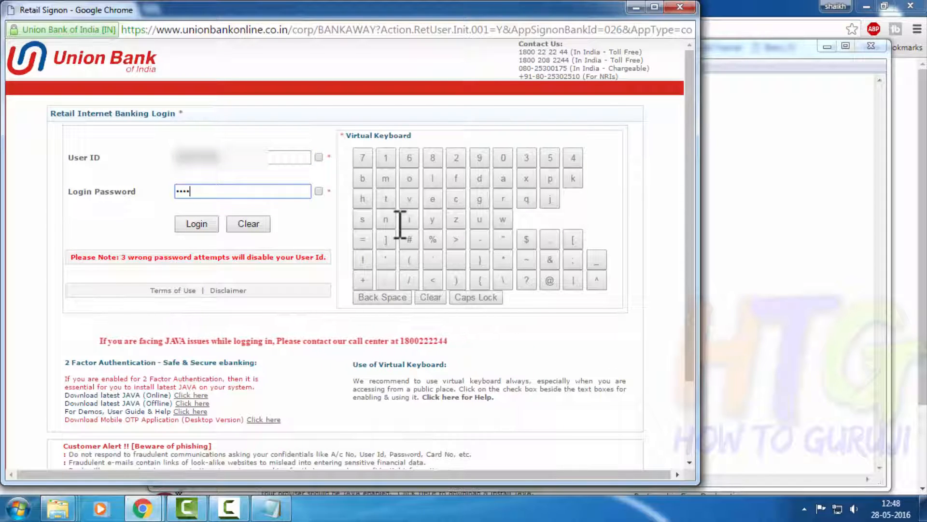
pyautogui.write('*****')
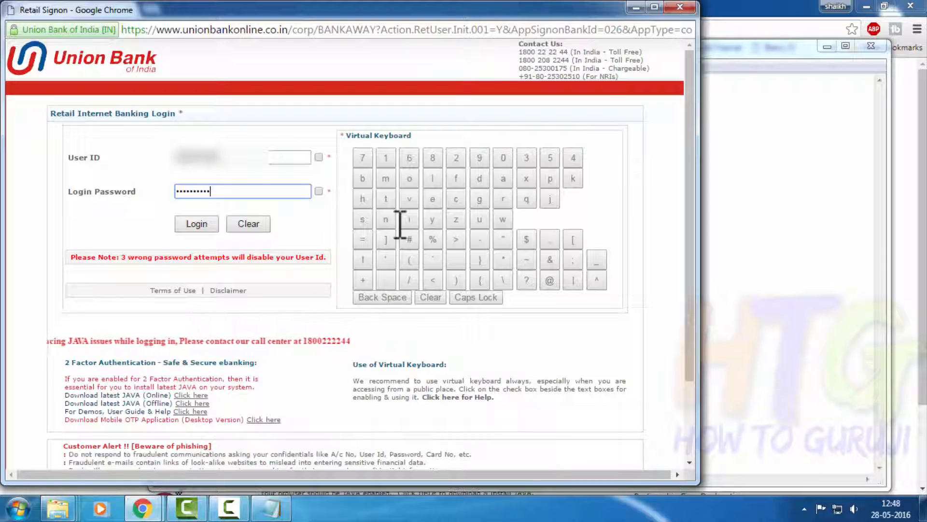
pyautogui.click(201, 225)
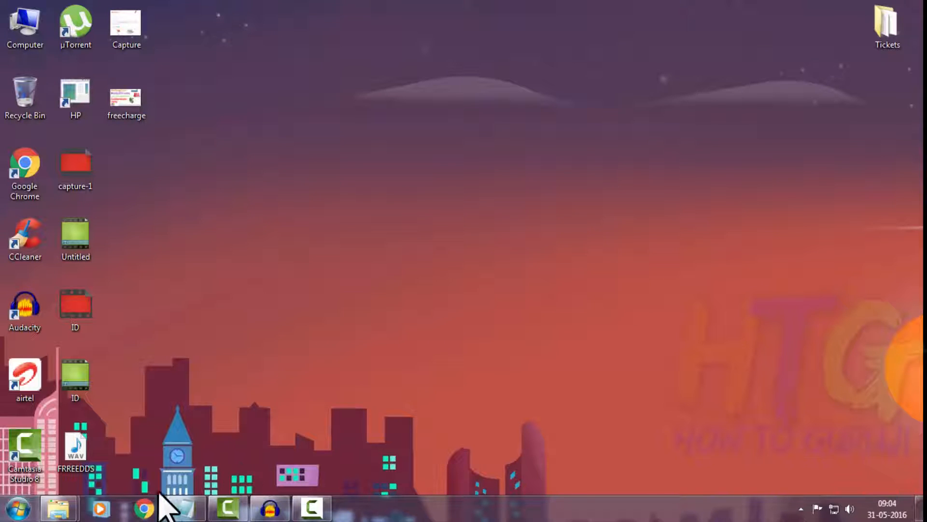
# Step: Open Chrome, search for "online ubi" and reach the Union Bank of India retail login past the phishing notice
pyautogui.click(148, 504)
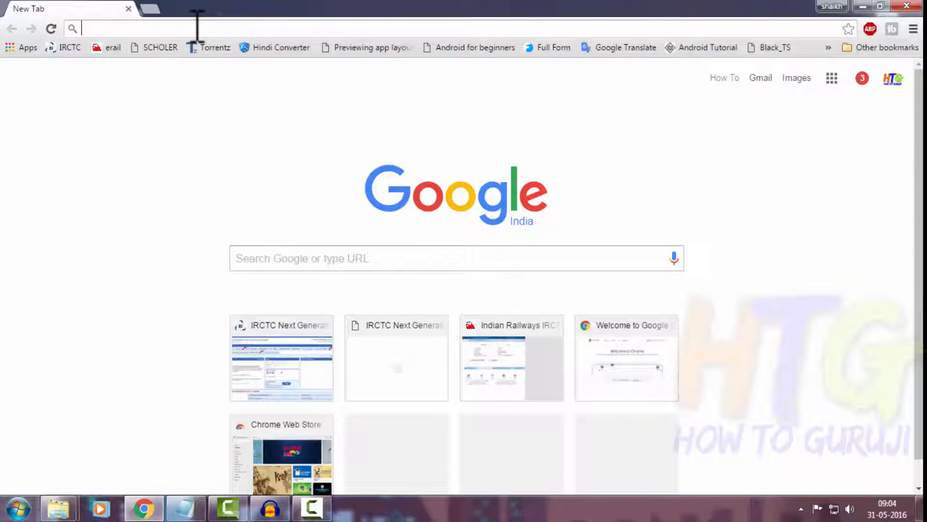
pyautogui.write('o')
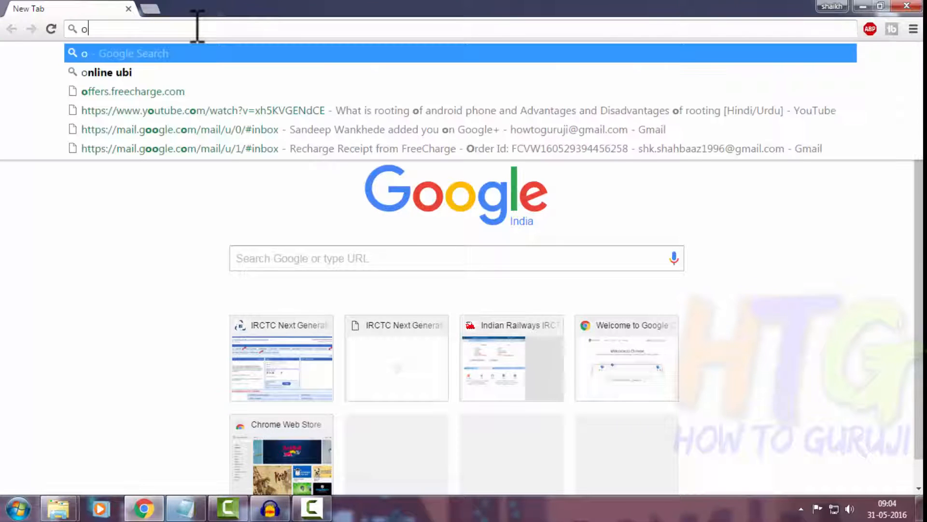
pyautogui.write('nline ubi')
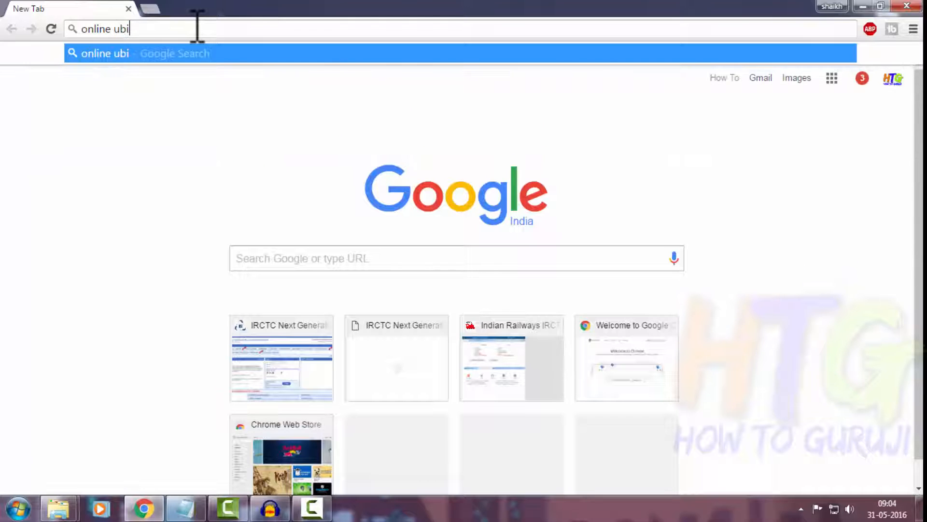
pyautogui.press('Return')
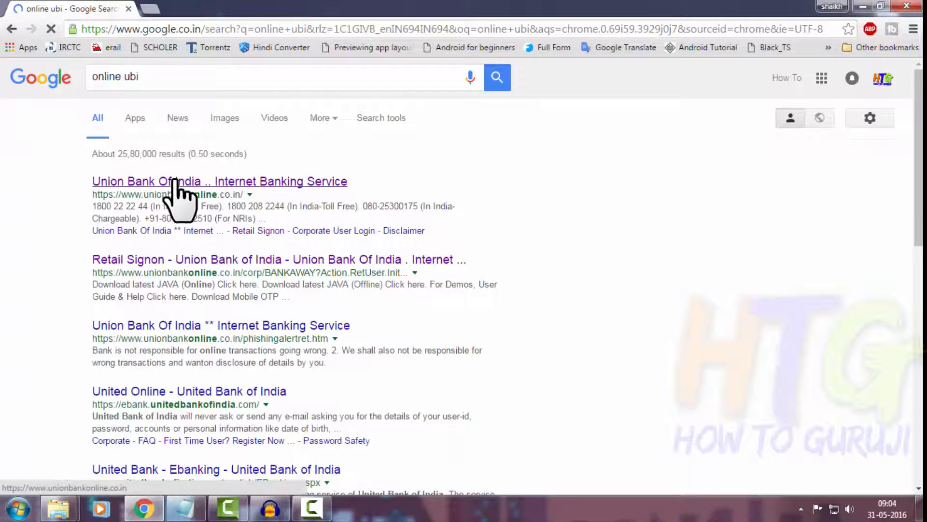
pyautogui.click(212, 184)
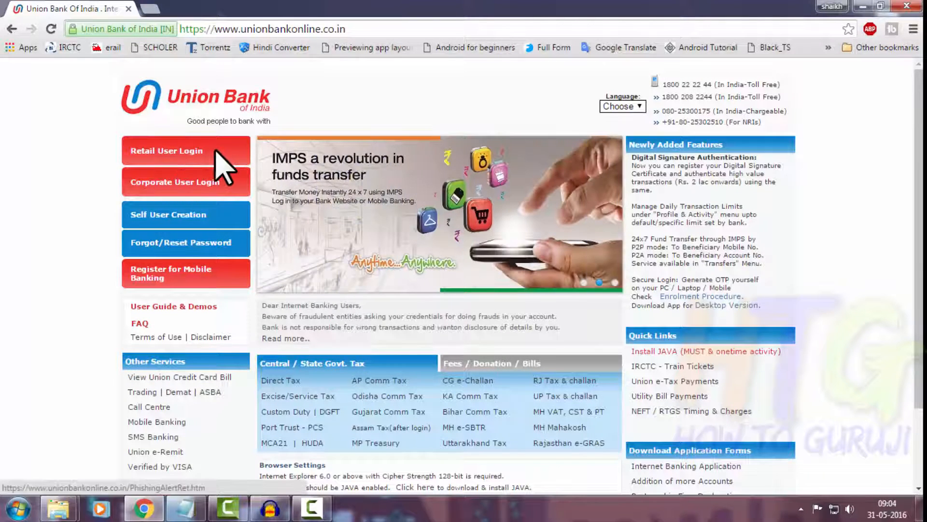
pyautogui.click(157, 153)
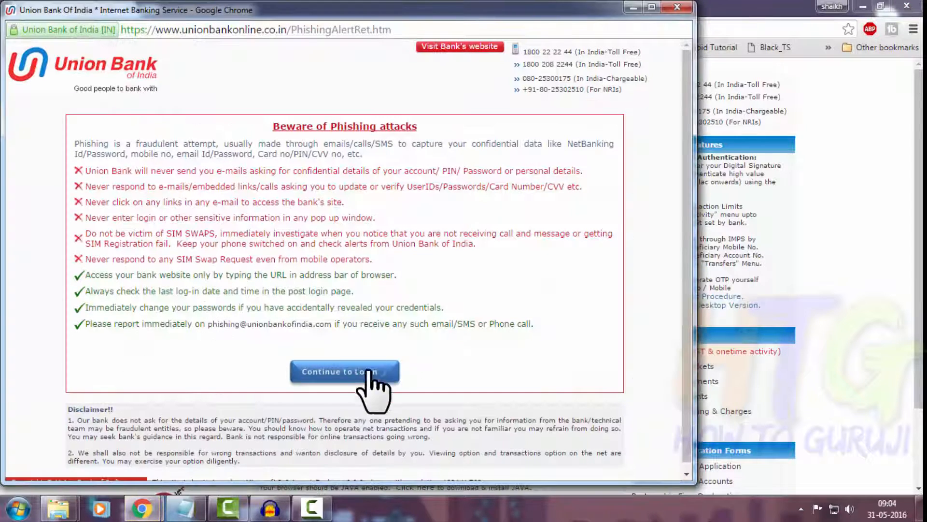
pyautogui.click(351, 372)
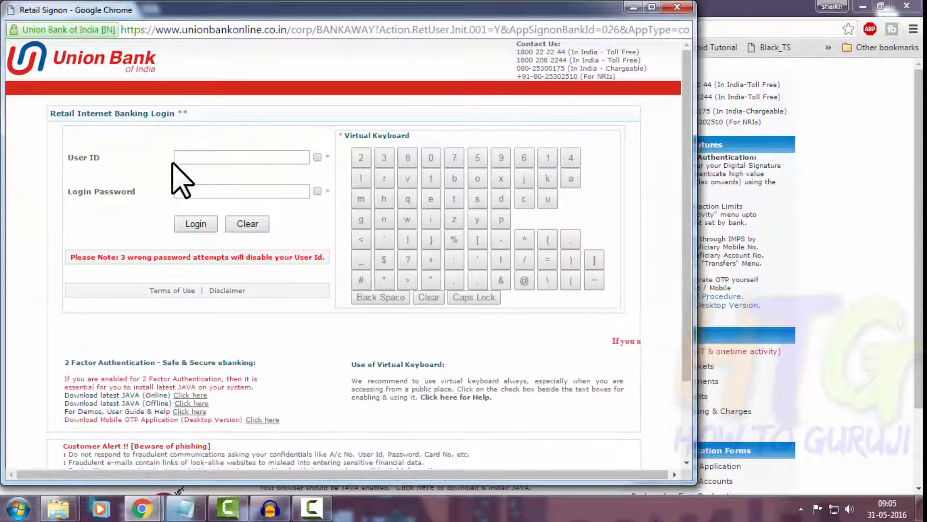
# Step: Fill in the user ID and login password on the Retail Internet Banking Login form and log in
pyautogui.click(206, 156)
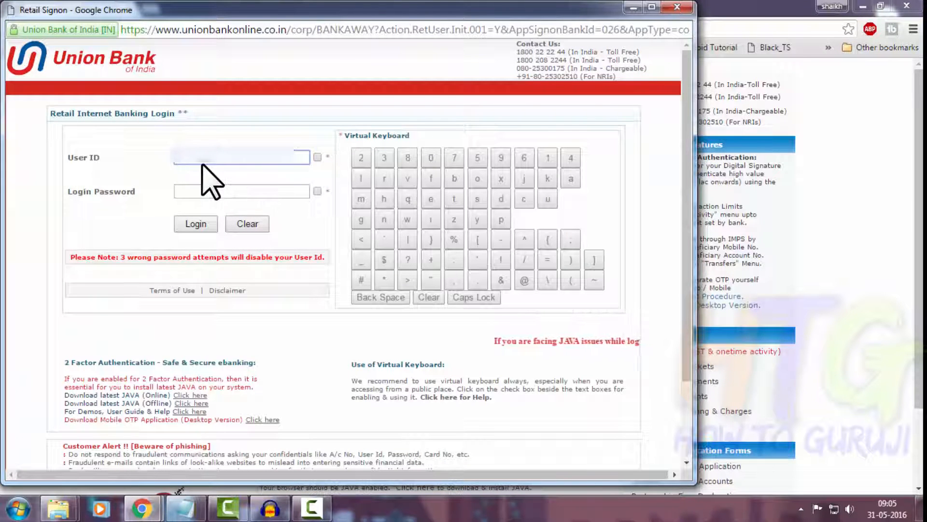
pyautogui.hotkey('ctrl', 'v')
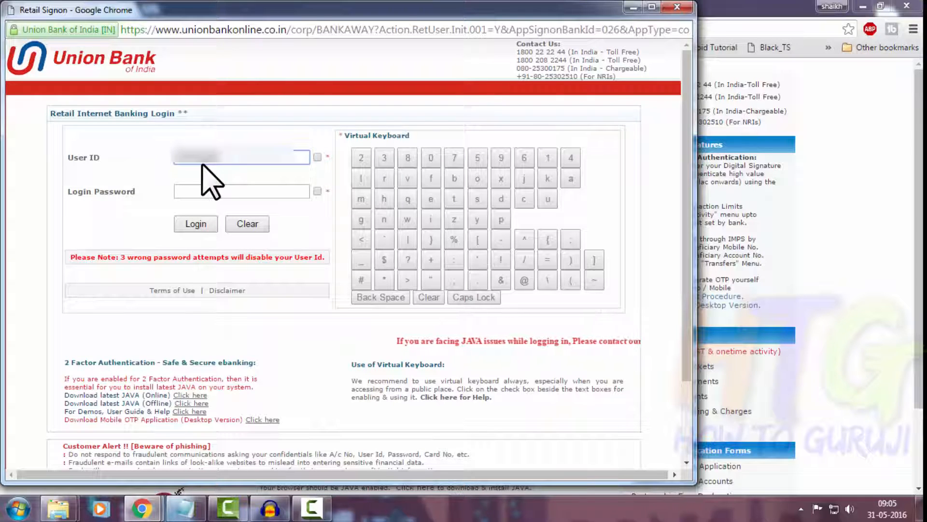
pyautogui.click(207, 192)
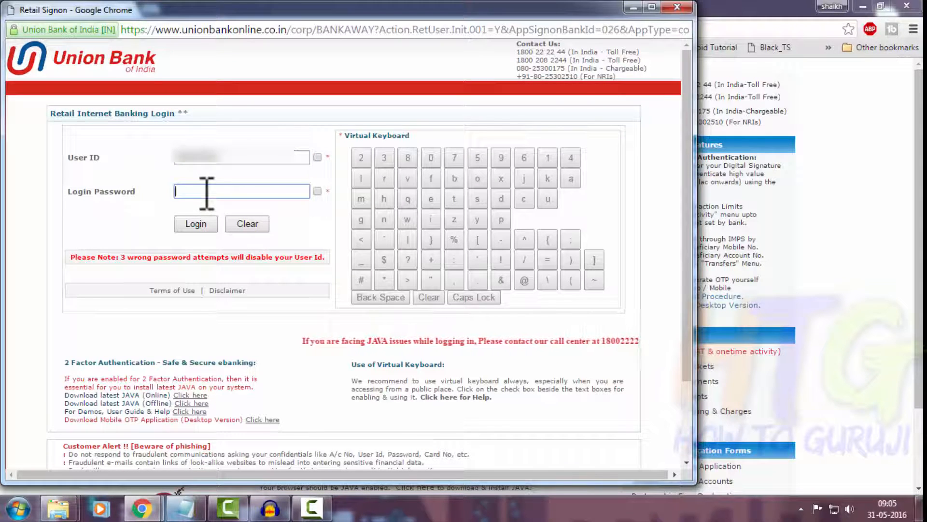
pyautogui.write('•••••')
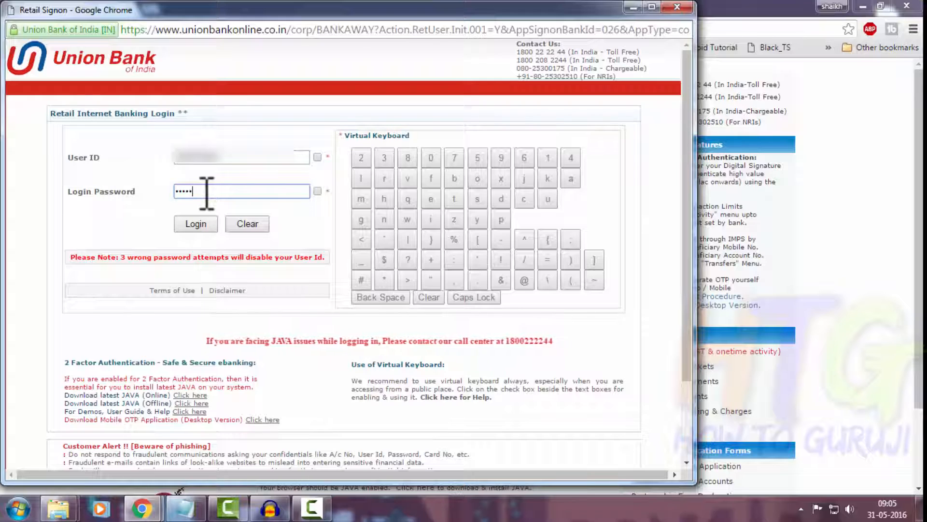
pyautogui.write('•')
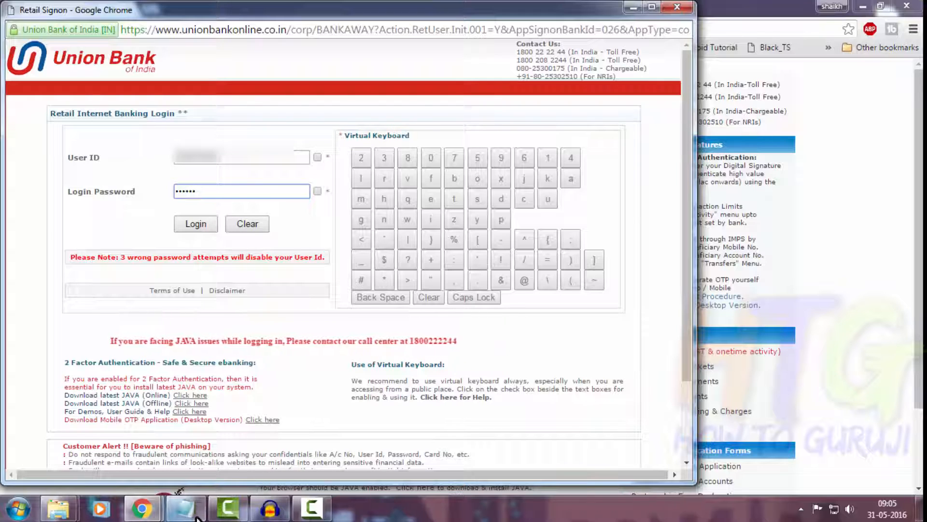
pyautogui.write('•••••')
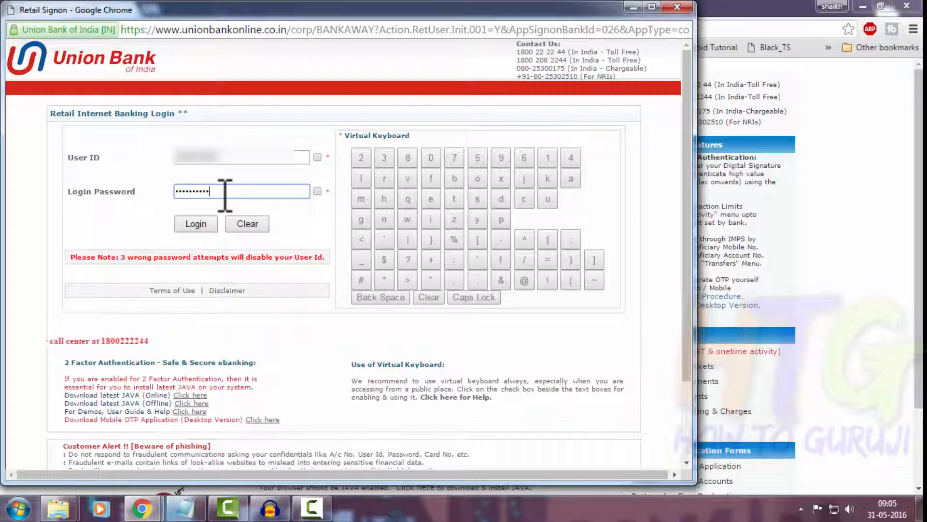
pyautogui.click(199, 225)
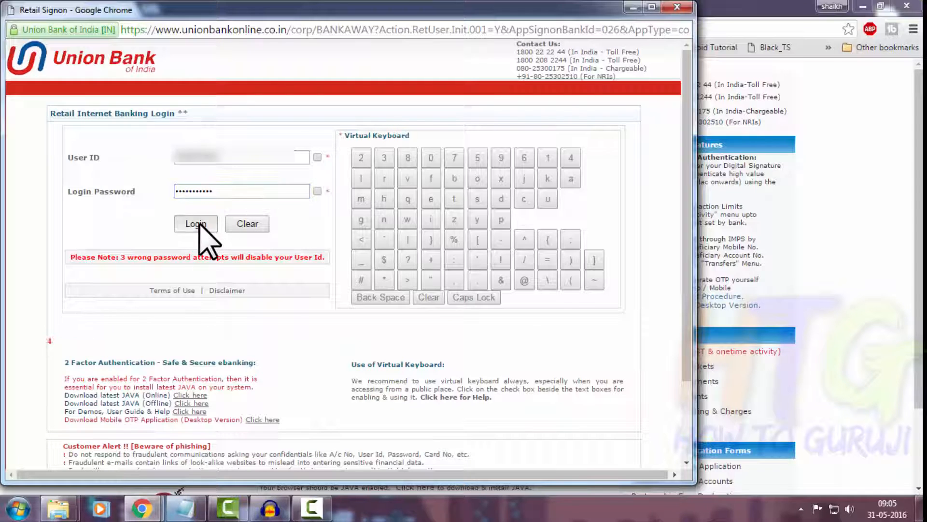
# Step: Agree to the internet banking terms and conditions in the maximized window and continue to the banking service home page
pyautogui.click(651, 7)
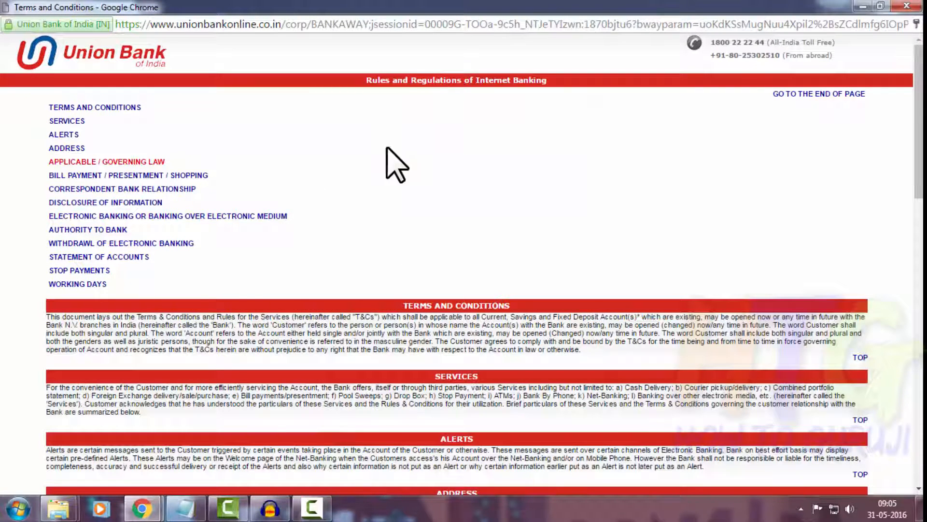
pyautogui.scroll(-18, 459, 394)
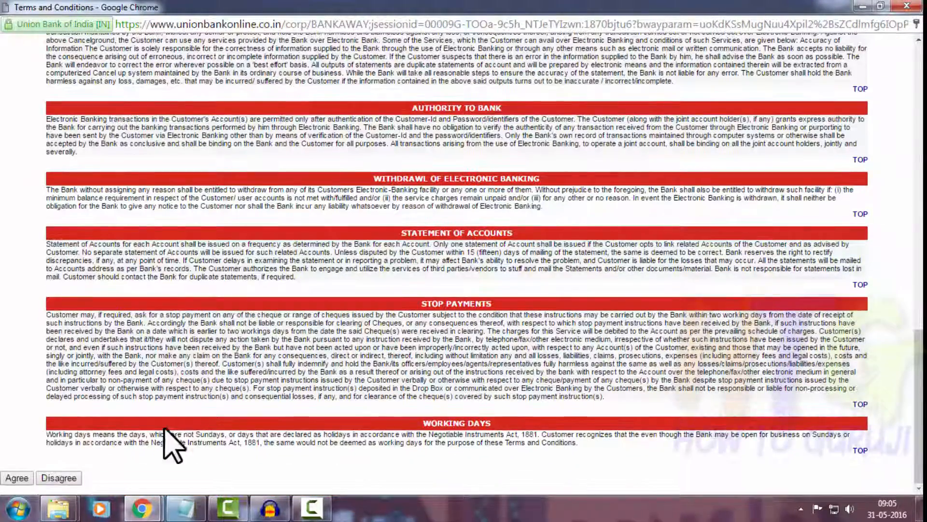
pyautogui.click(16, 478)
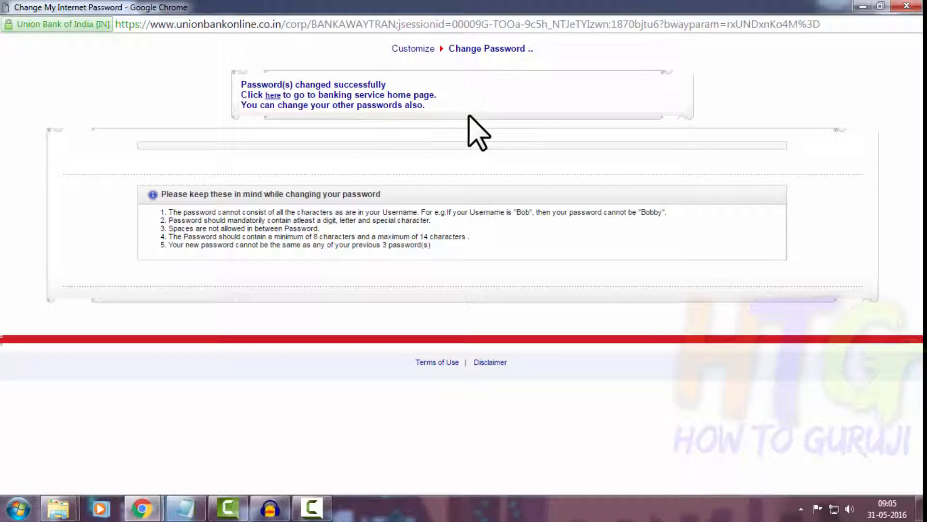
pyautogui.click(273, 96)
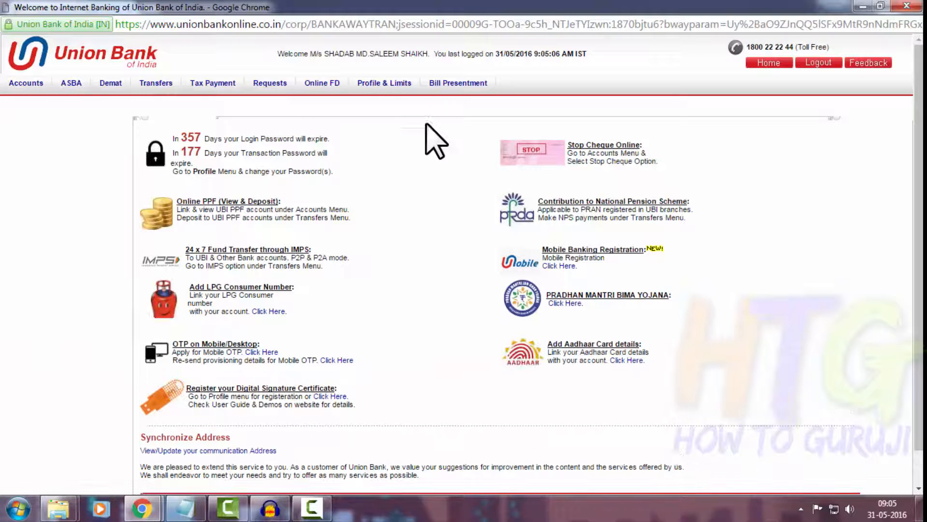
# Step: Look through the services on the internet banking home page and open the Accounts section
pyautogui.scroll(-1, 463, 381)
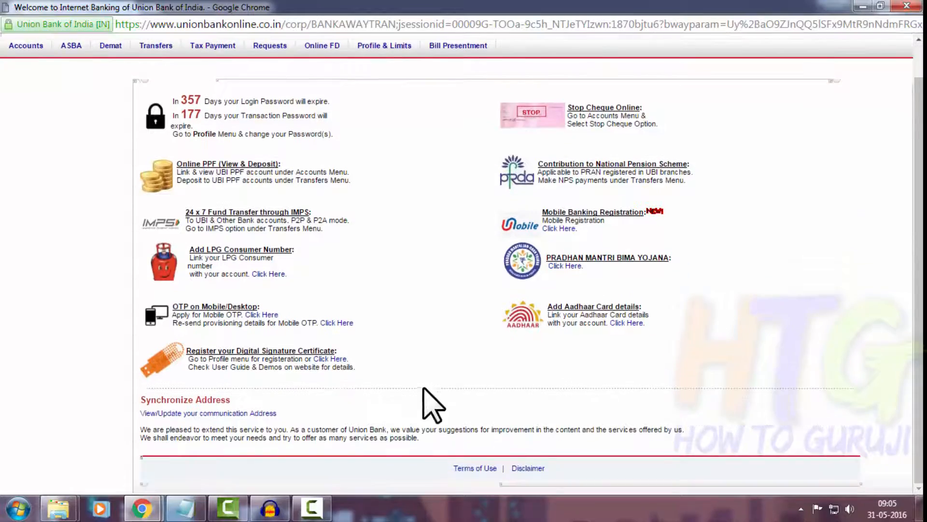
pyautogui.scroll(1, 396, 309)
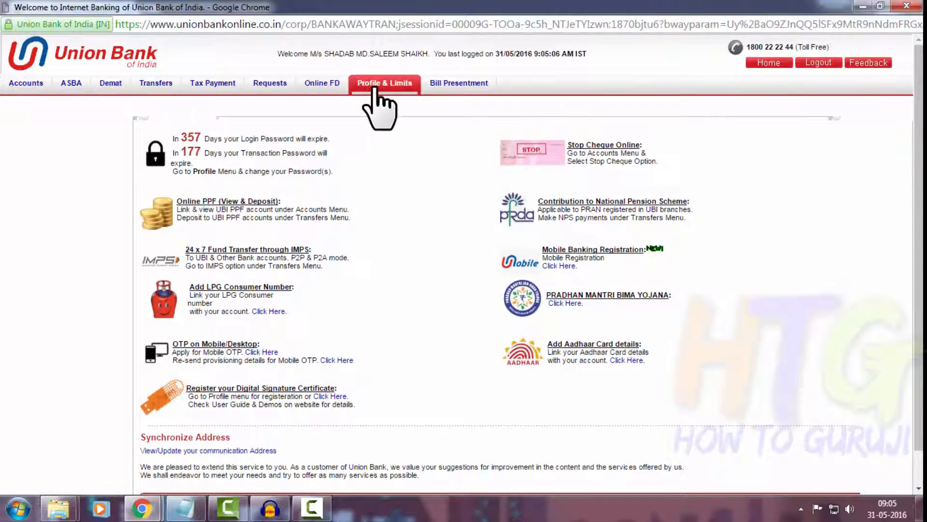
pyautogui.click(15, 84)
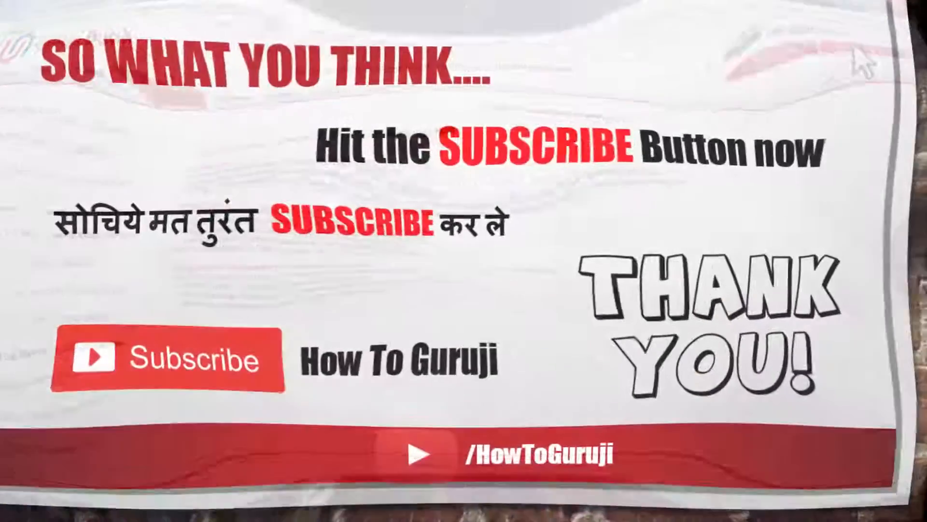